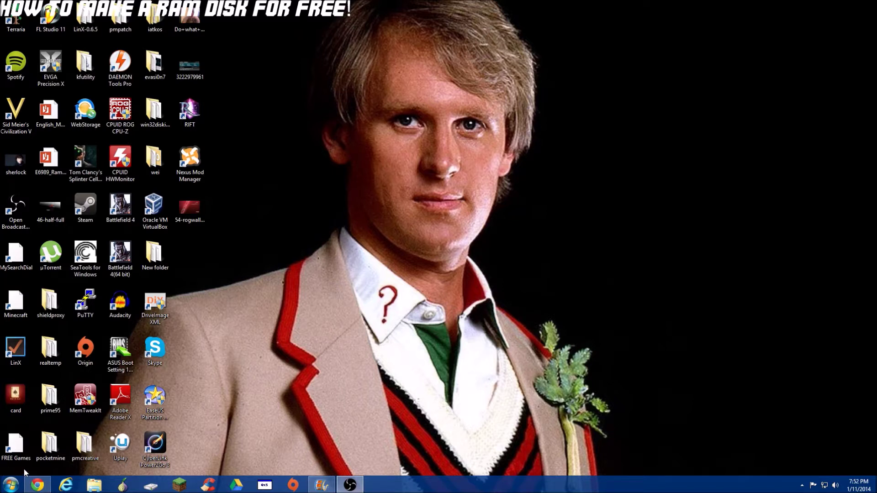
Step: Open a new Chrome window and go to the suggested SoftPerfect RAM Disk page
mouse_move(37, 484)
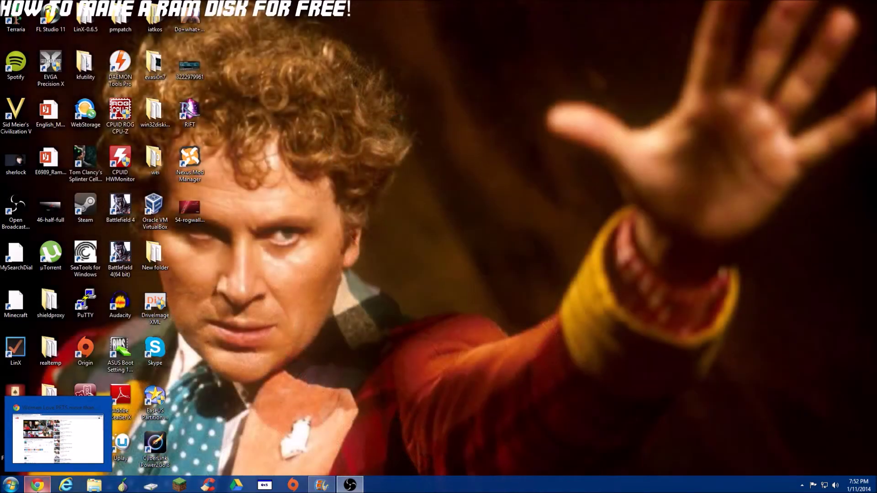
right_click(38, 485)
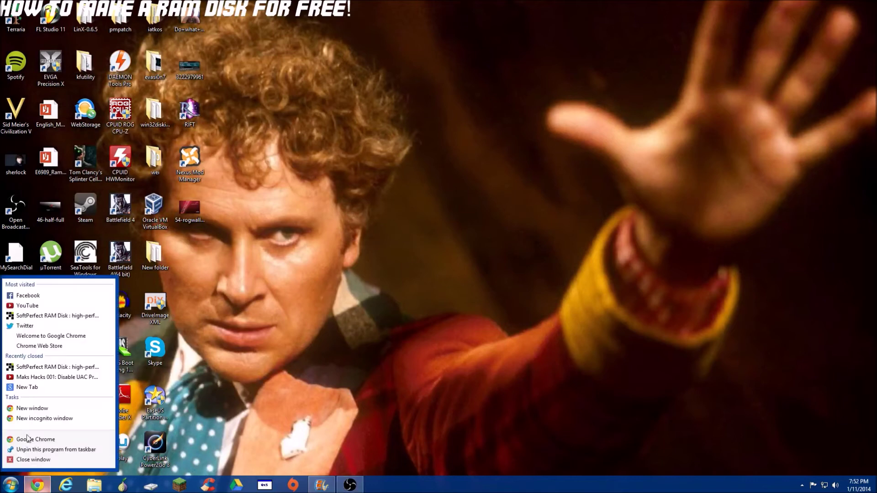
click(6, 413)
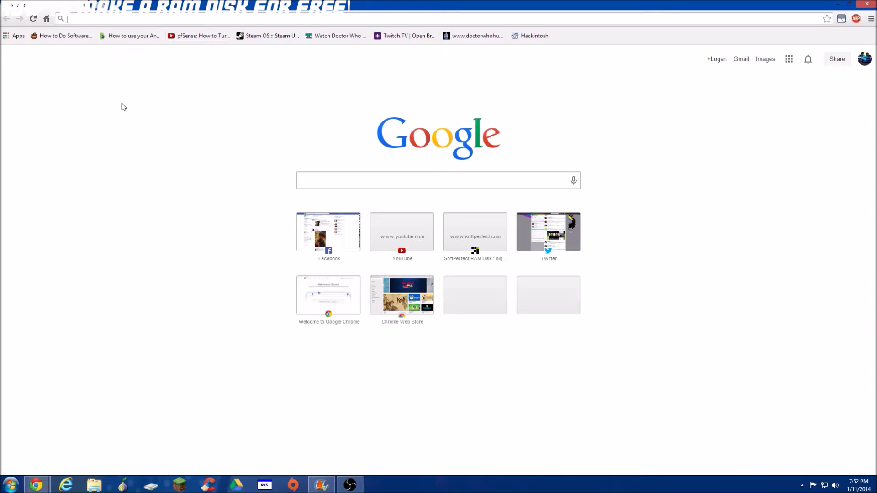
text(sof)
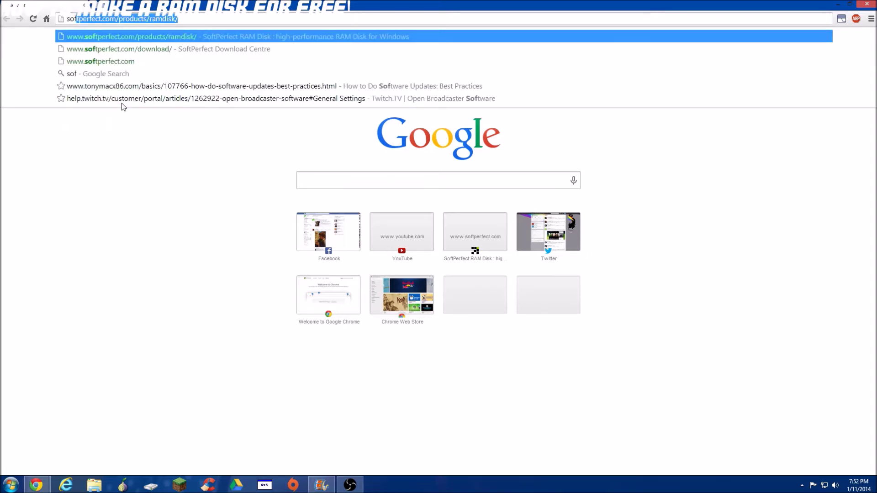
text(t)
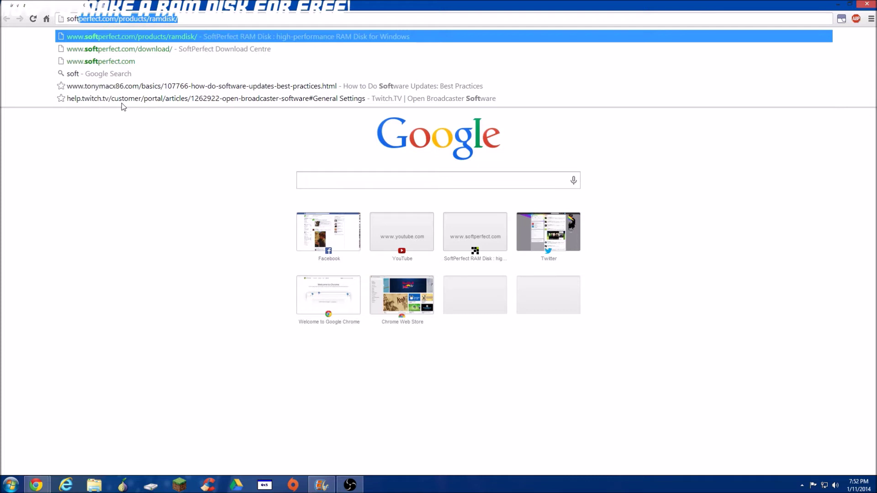
key(Return)
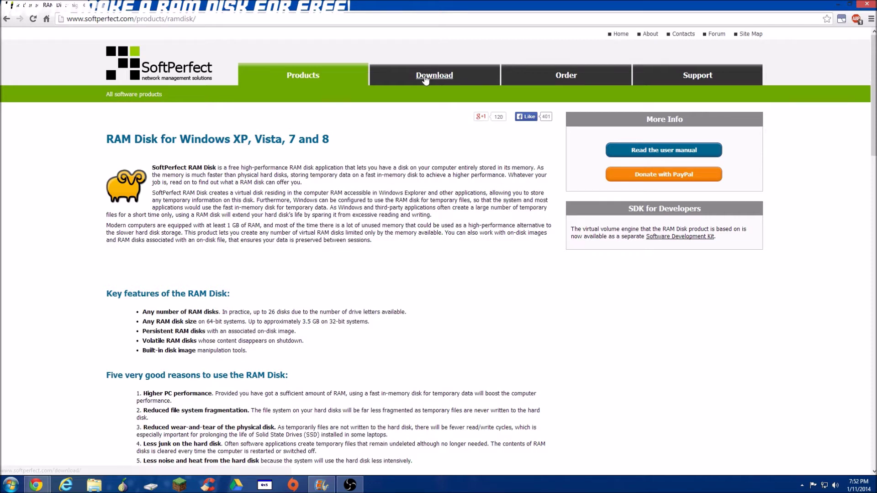
Step: Visit the Download Centre, return to the RAM Disk page, and scroll to Product Info & Download
click(398, 83)
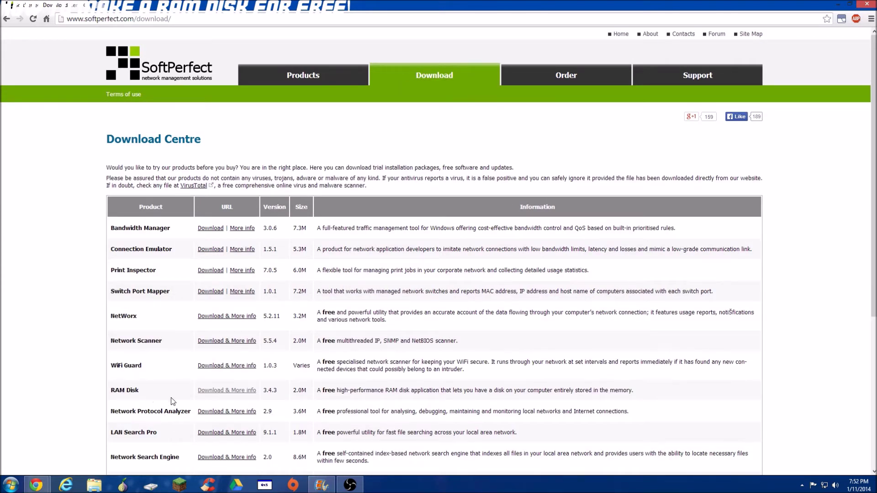
click(199, 392)
scroll(403, 334, down, 1)
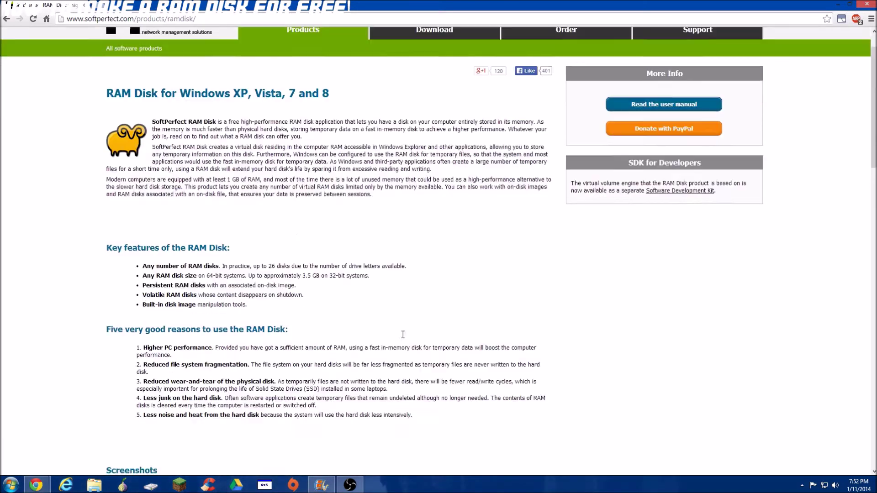
scroll(403, 335, down, 20)
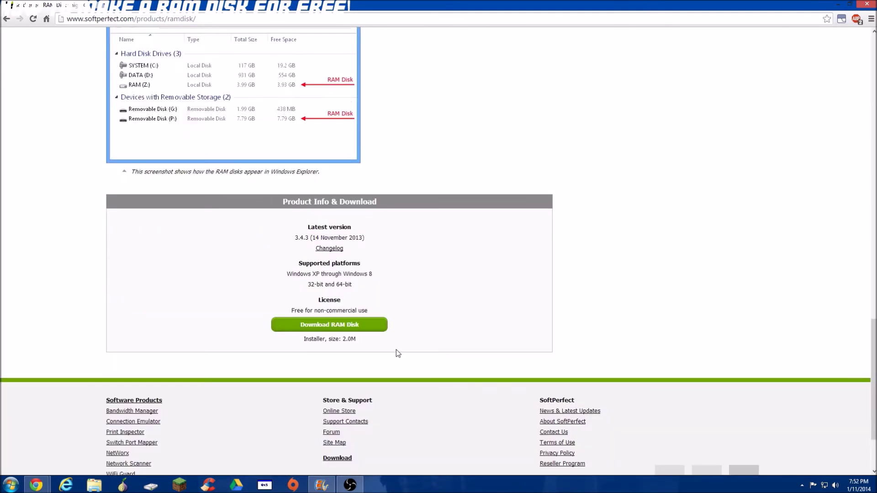
Step: Download and run ramdisk_setup.exe, dismiss the older-version warning, and close Chrome
click(371, 328)
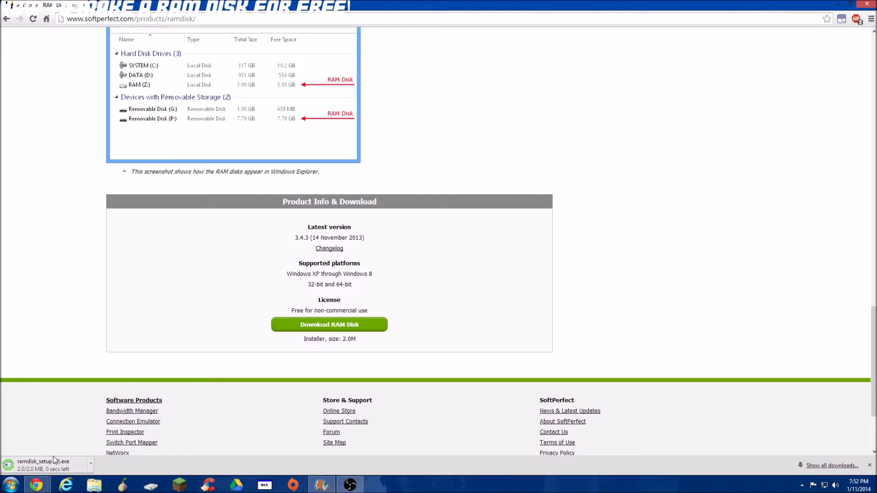
click(24, 467)
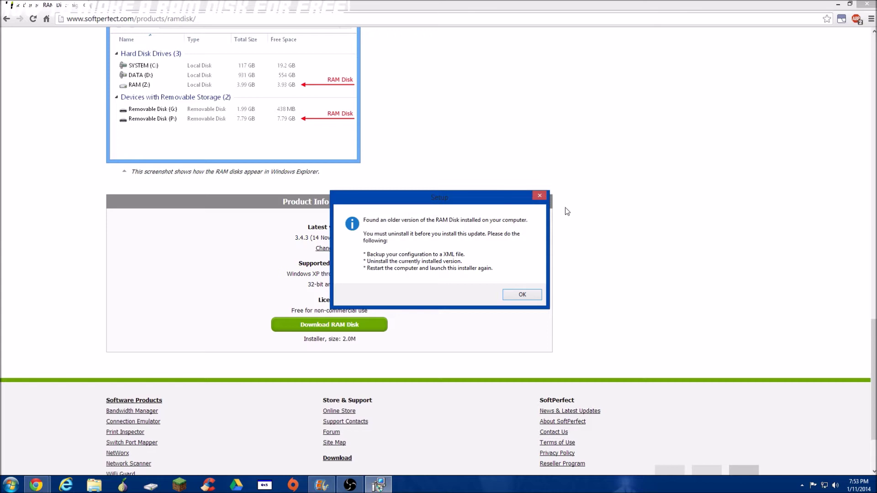
click(540, 196)
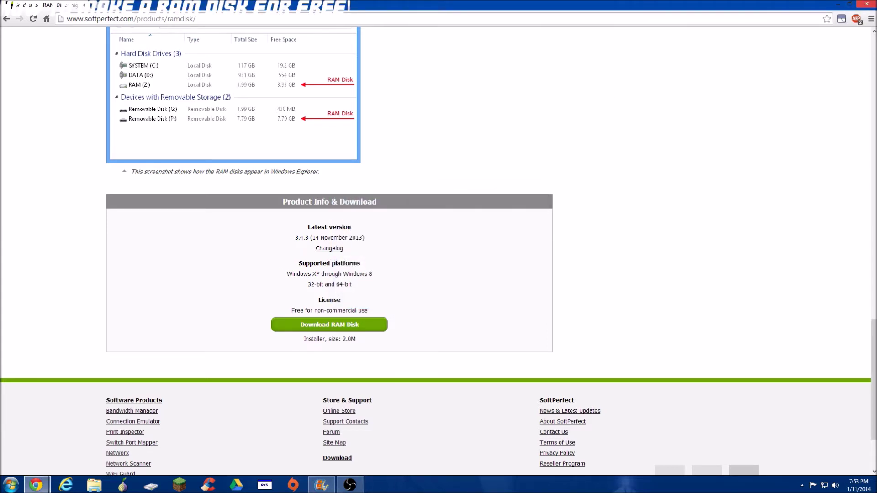
click(864, 6)
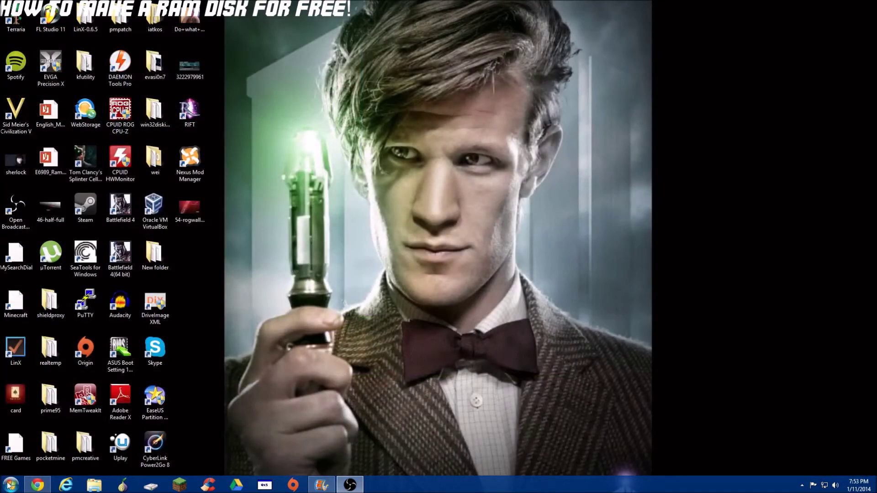
Step: Search the Start Menu for 'soft' and launch SoftPerfect RAM Disk
click(12, 485)
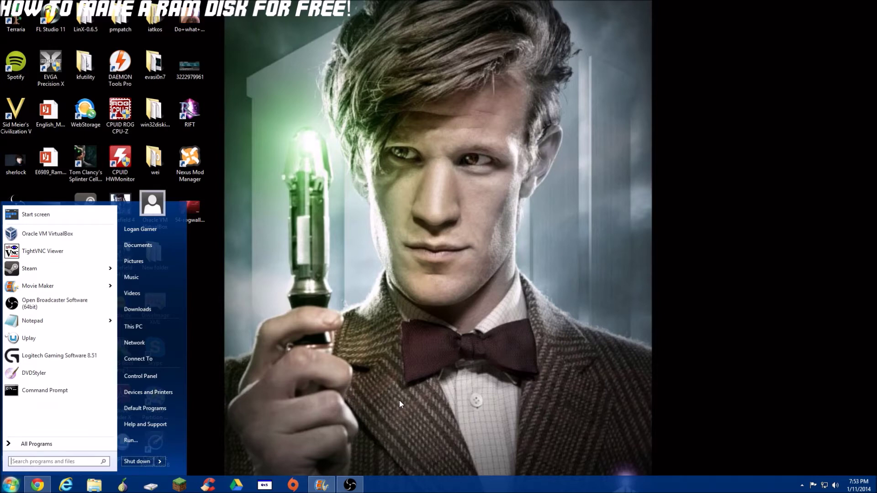
text(soft)
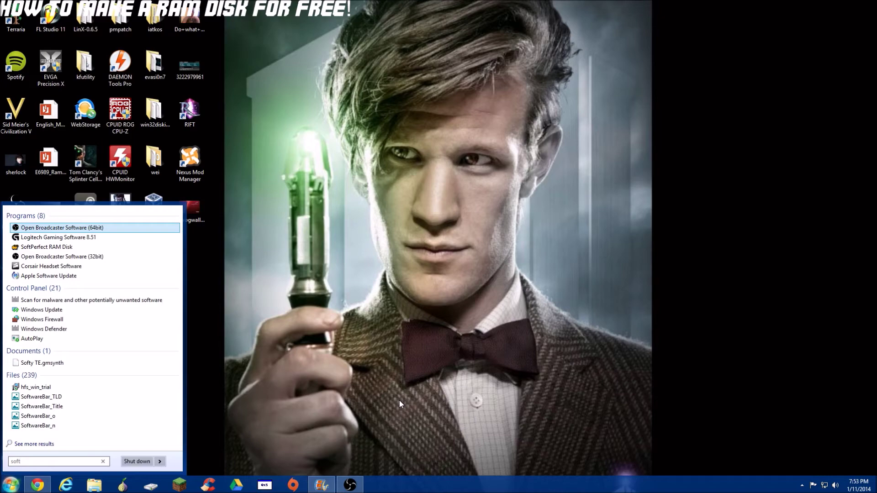
key(Down)
key(Down)
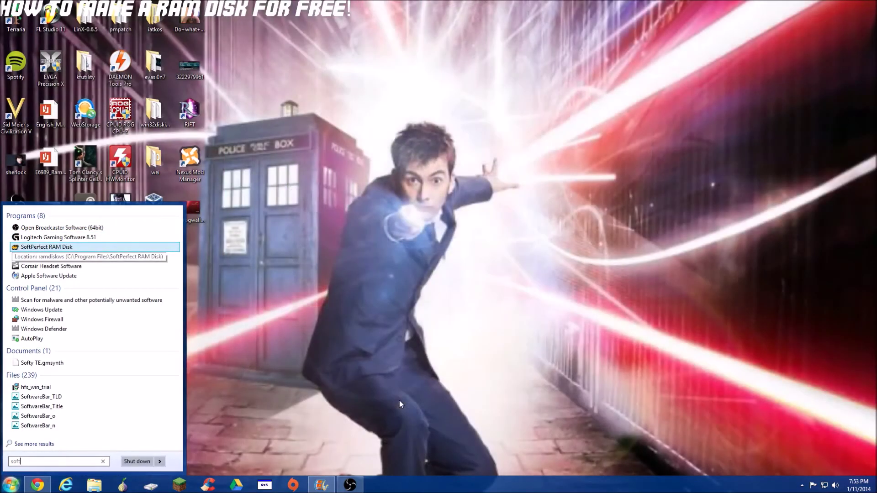
key(Return)
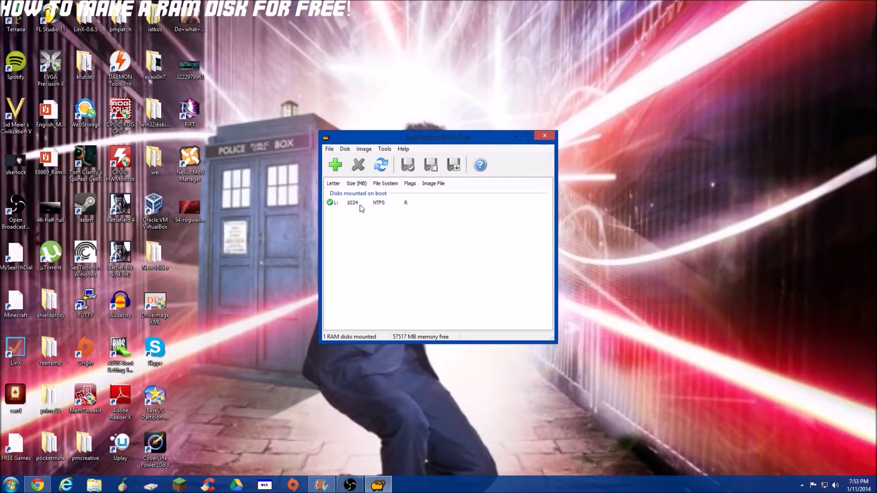
Step: Add a new RAM disk of 512 MB on drive letter M:, set to mount as removable
click(326, 173)
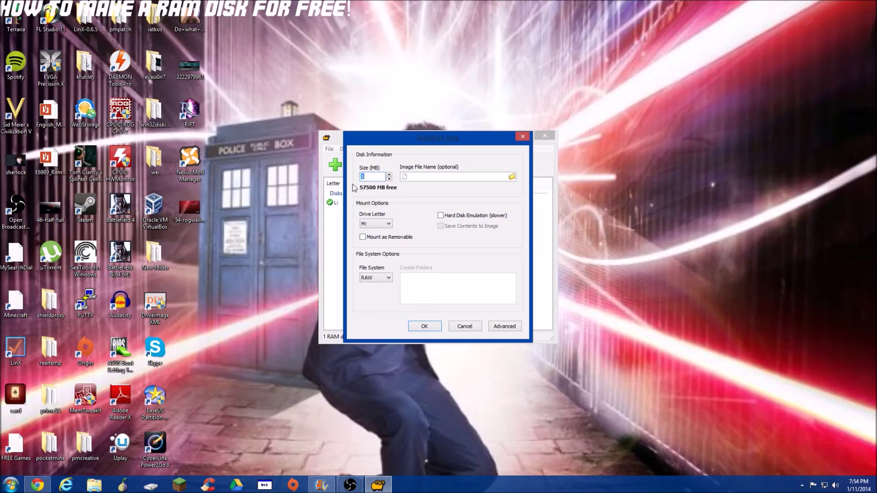
text(512)
click(363, 227)
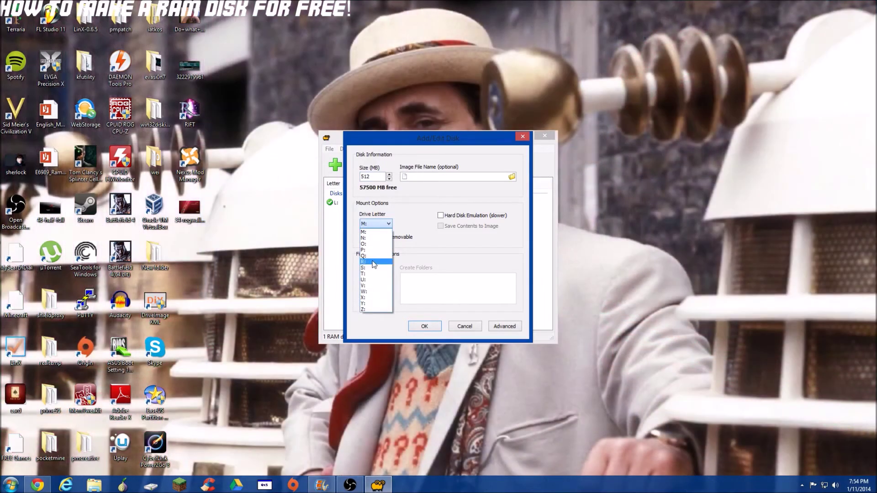
click(364, 232)
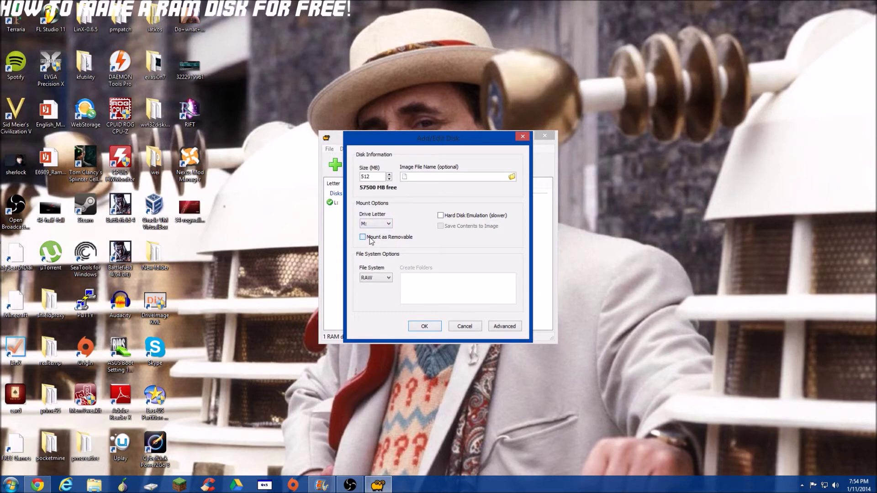
click(370, 239)
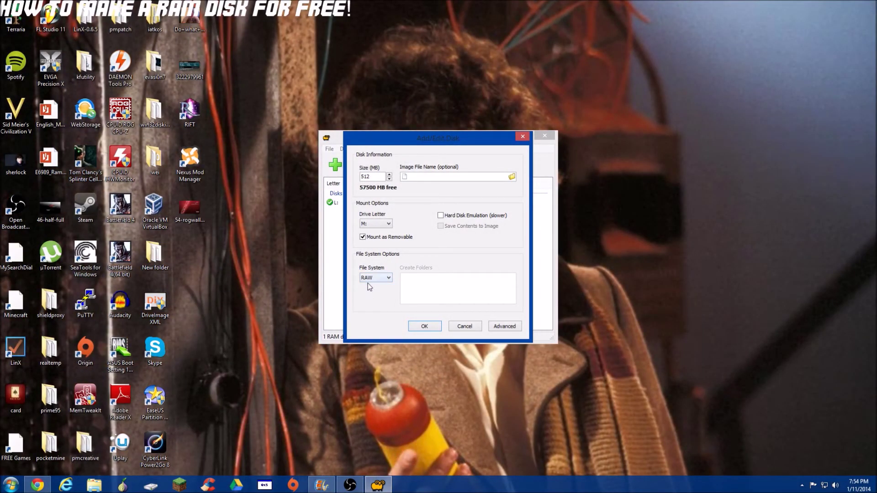
Step: Choose NTFS as the file system and confirm the new 512 MB M: disk
click(370, 280)
click(378, 304)
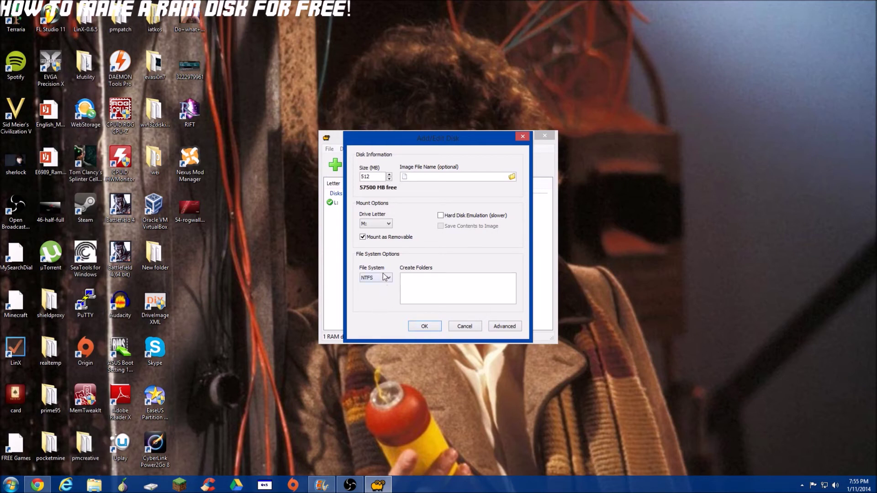
click(410, 329)
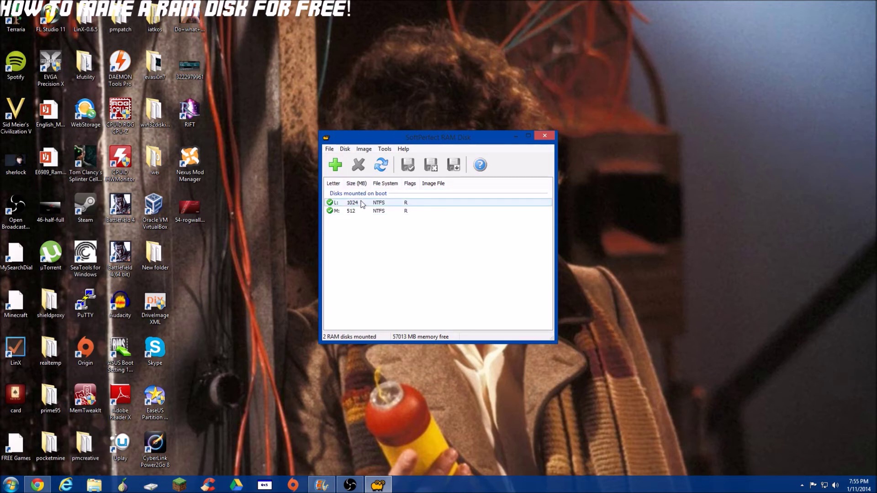
Step: Refresh the RAM disk list, select M:, and open This PC in File Explorer
click(363, 203)
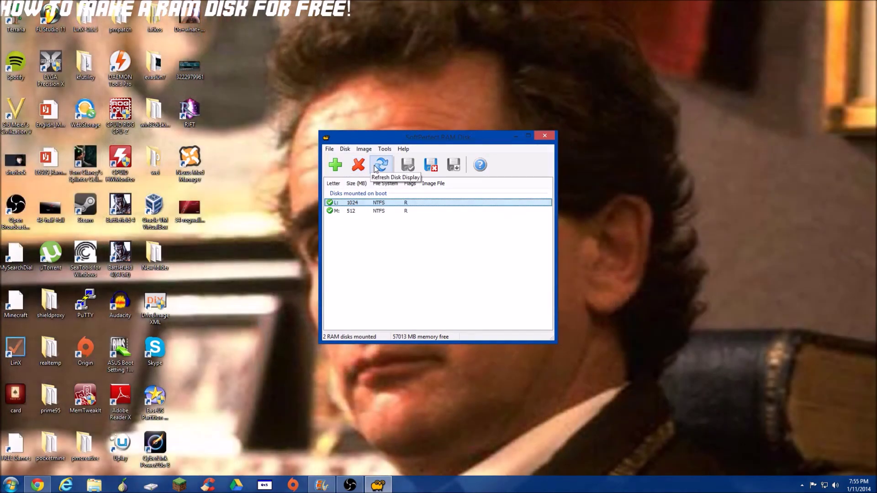
click(375, 169)
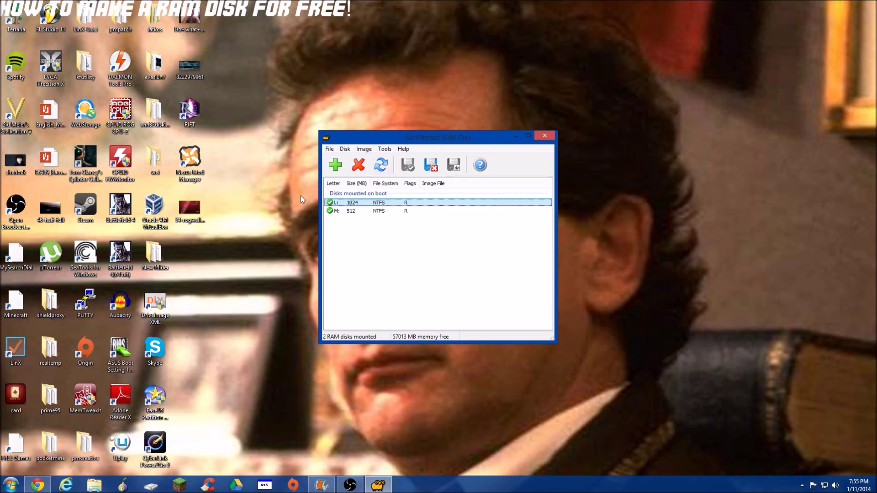
click(345, 211)
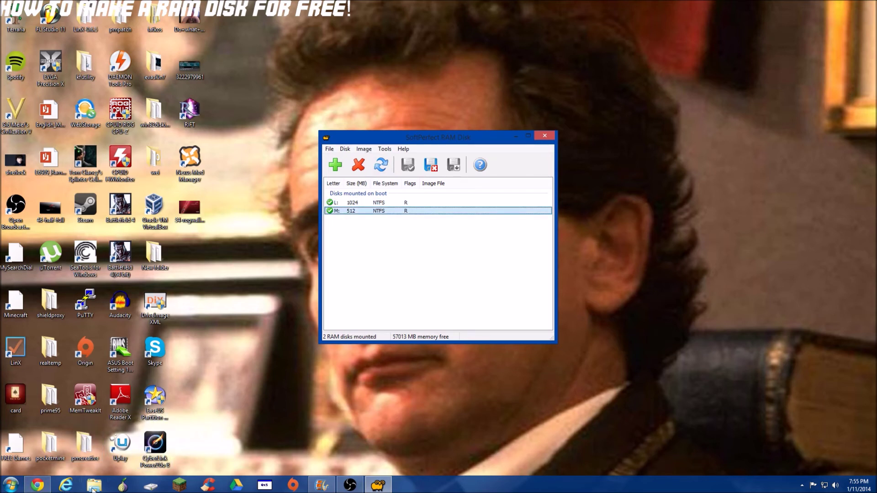
click(94, 485)
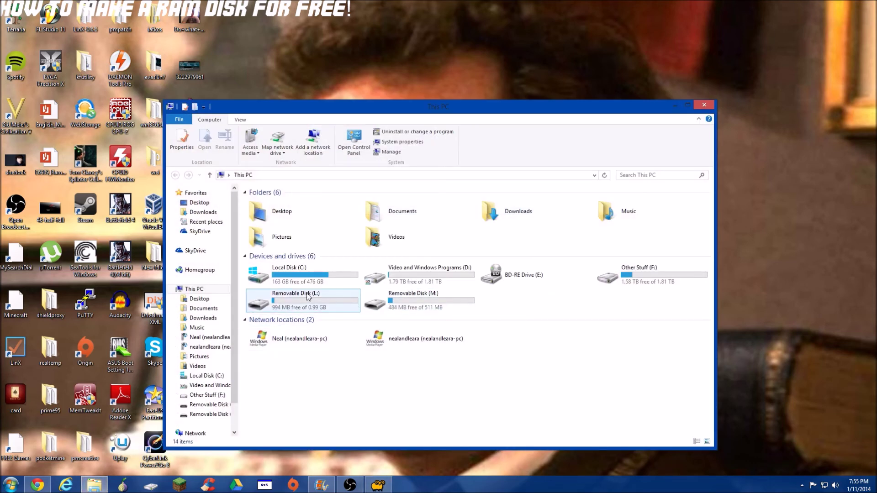
Step: Open the empty Removable Disk (M:) and bring SoftPerfect RAM Disk back in front
double_click(404, 309)
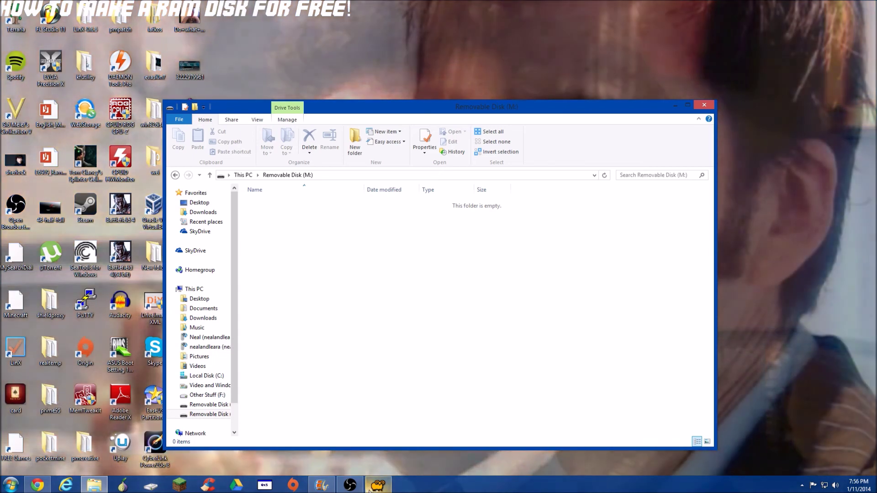
click(378, 484)
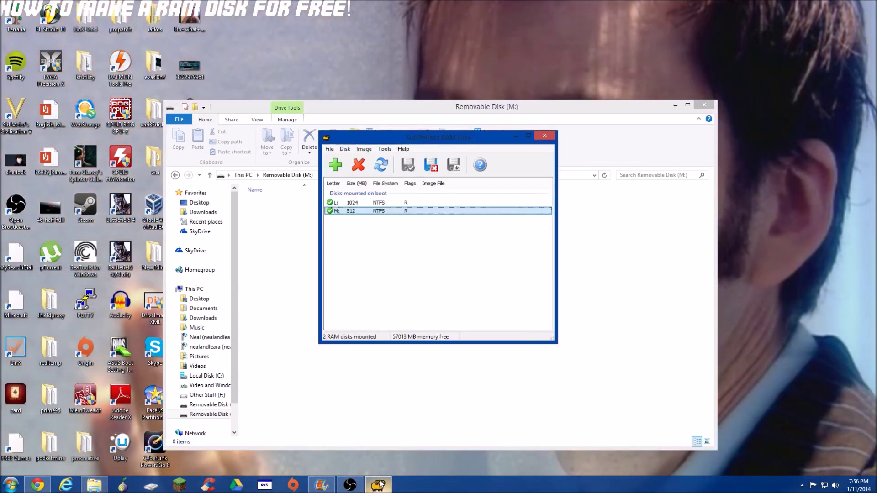
Step: Close the SoftPerfect RAM Disk window, leaving the empty M: drive open in Explorer
click(540, 137)
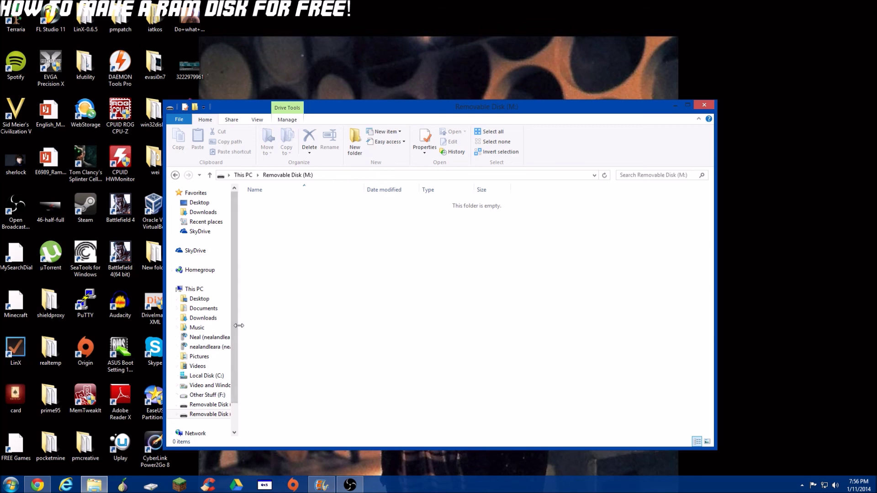
scroll(232, 356, down, 1)
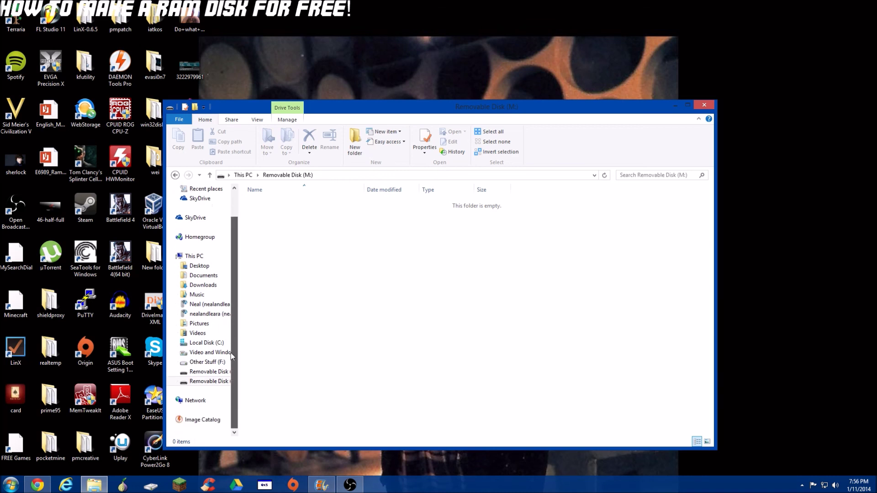
scroll(235, 345, up, 1)
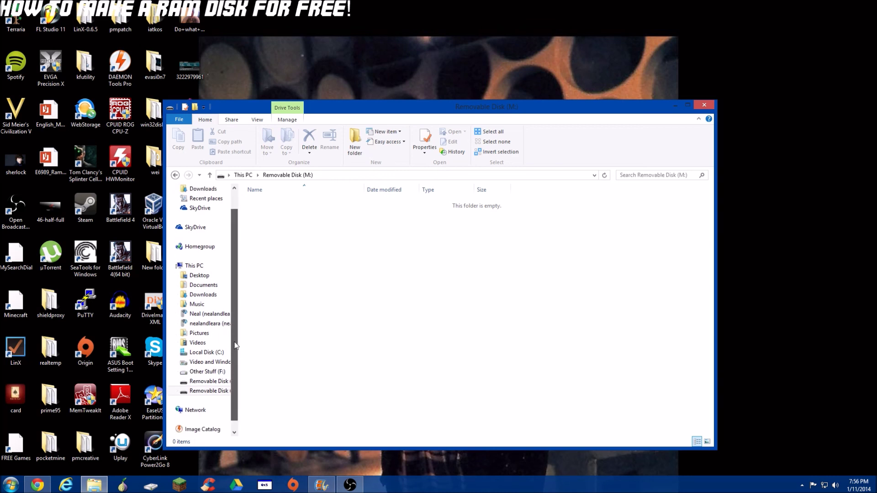
scroll(235, 346, up, 1)
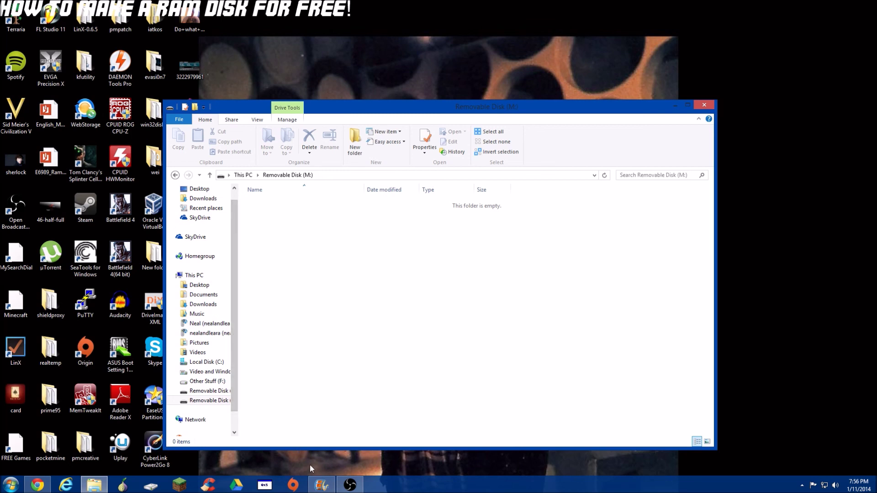